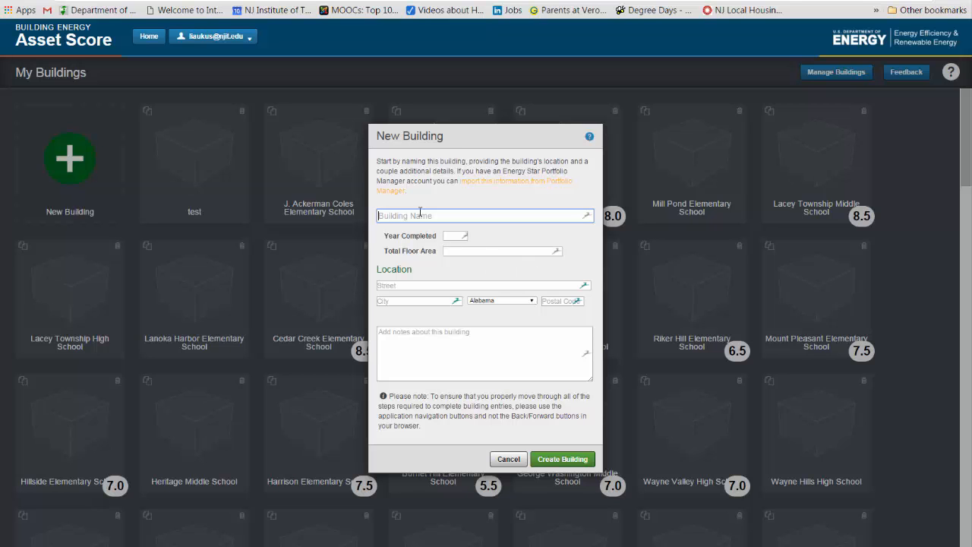
- Name the new building Building 101
type("Building 101")
key("Tab")
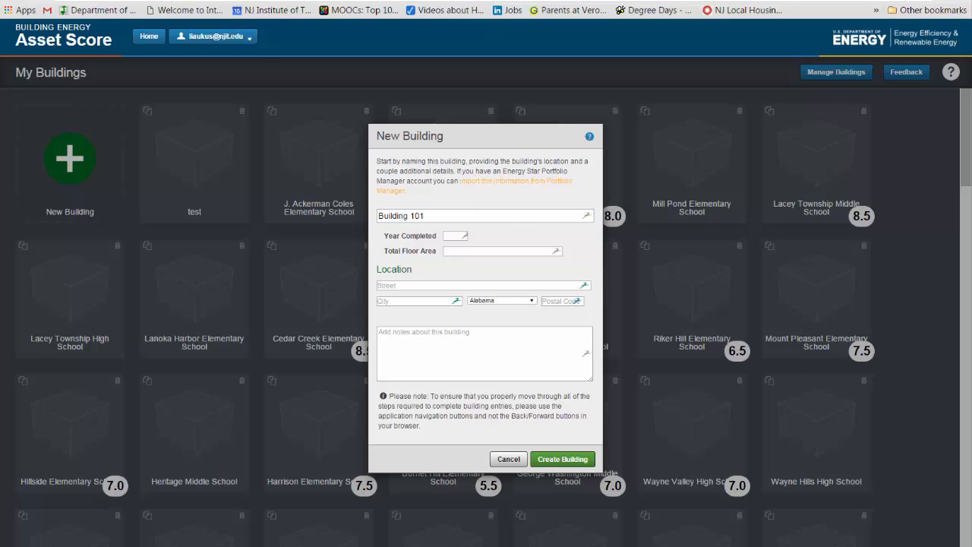
- Review the BUILDING 101 entry document in Word, from the general building information through the geometry and block configuration, and return to the New Building form
left_click_drag(0, 108, 541, 116)
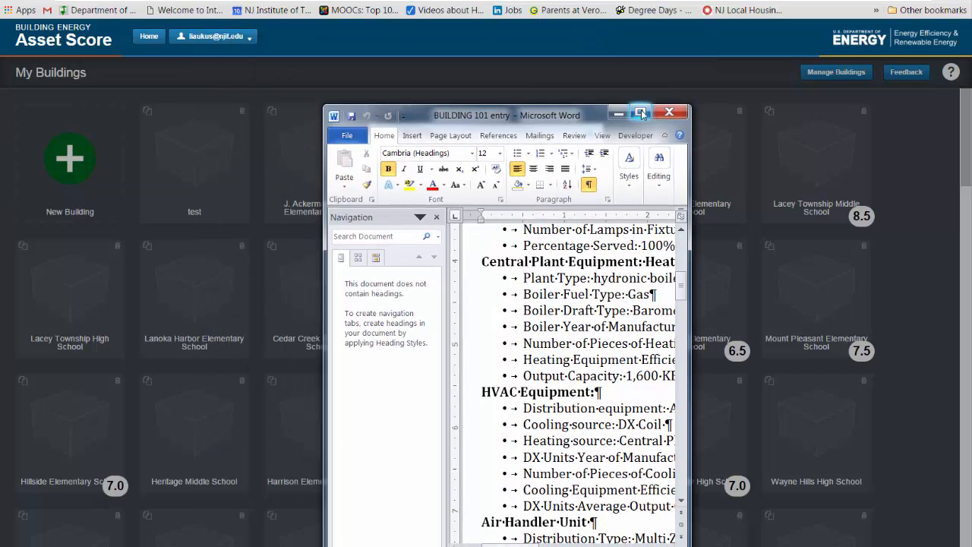
left_click(640, 113)
left_click(110, 77)
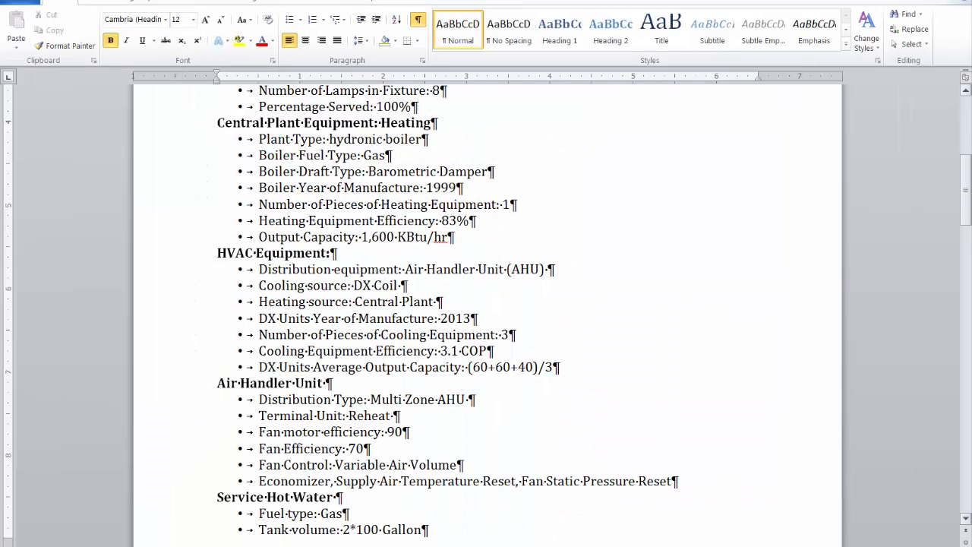
left_click_drag(965, 218, 965, 161)
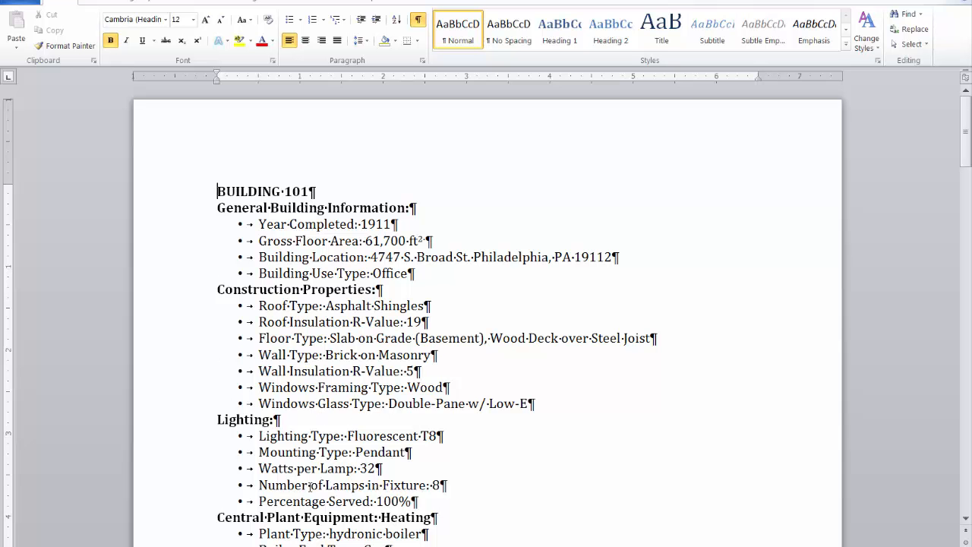
left_click_drag(967, 152, 969, 315)
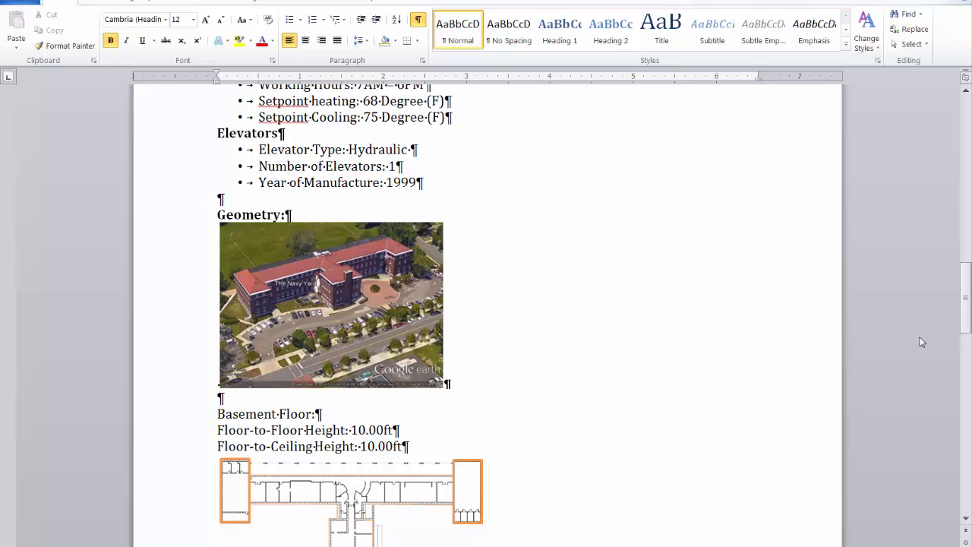
left_click_drag(968, 313, 964, 431)
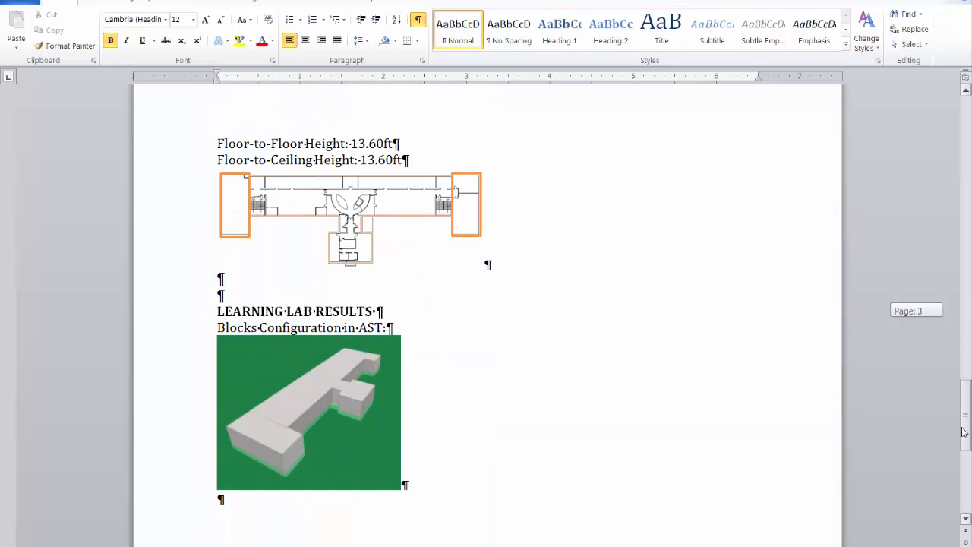
key("ctrl+Home")
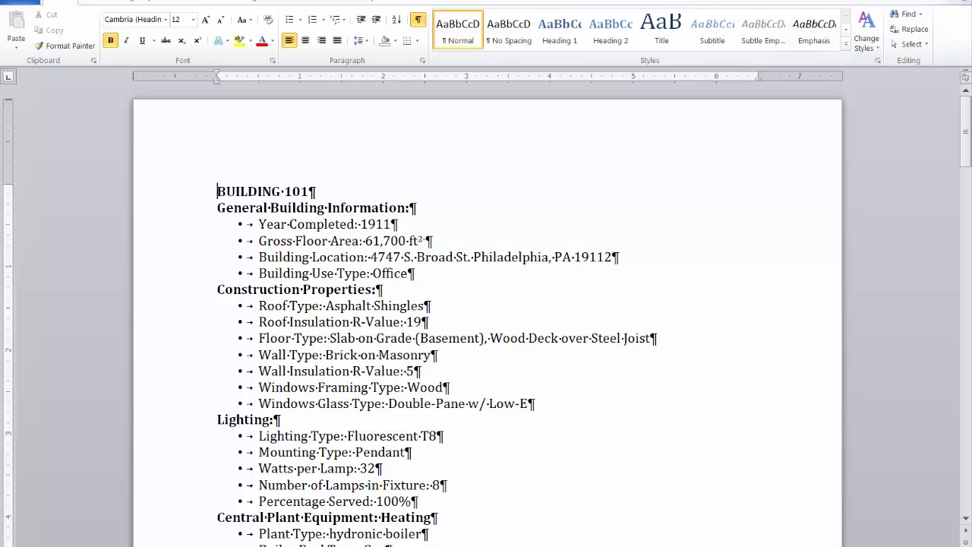
left_click_drag(605, 1, 1, 186)
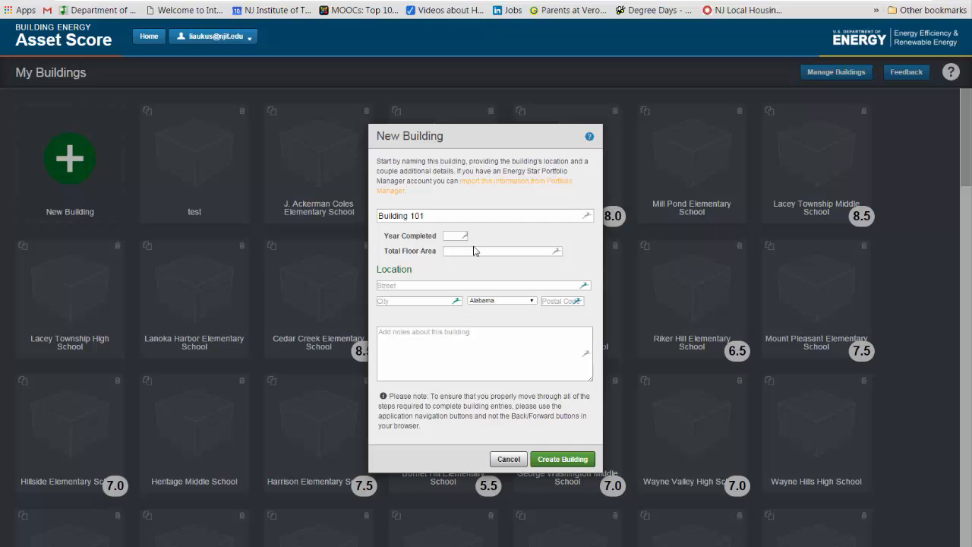
- Set the building's year completed to 1911 and its total floor area to 61700, using digits only
left_click(453, 235)
type("1911")
key("Tab")
type("61,700")
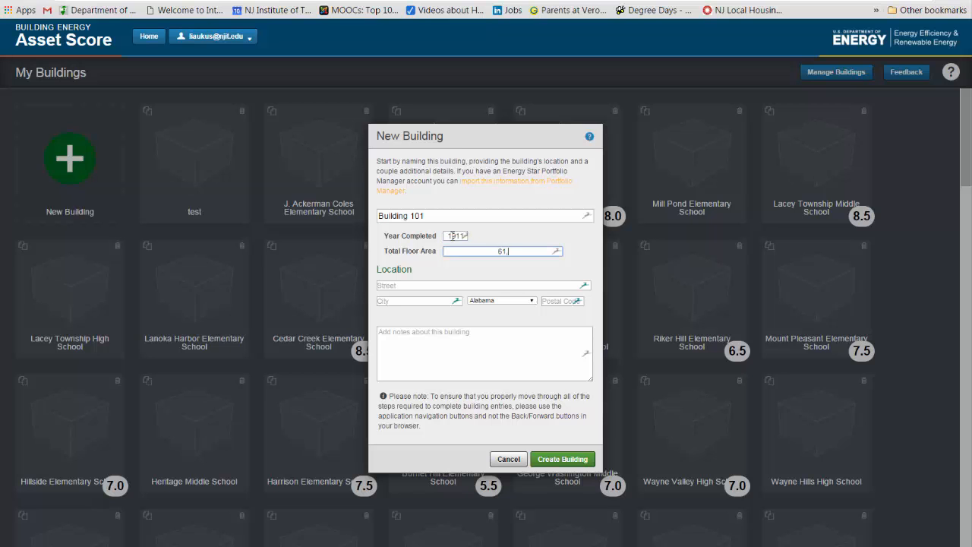
left_click(427, 286)
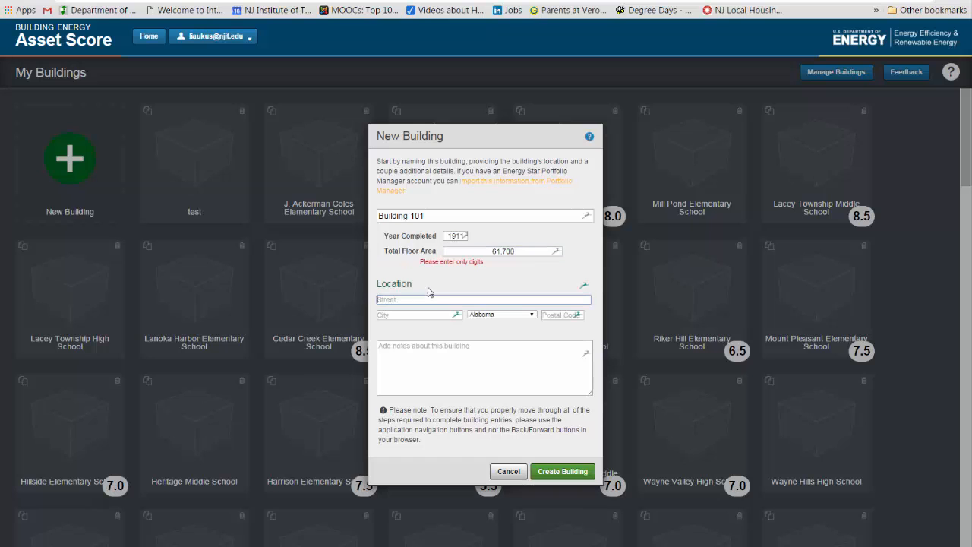
left_click(505, 252)
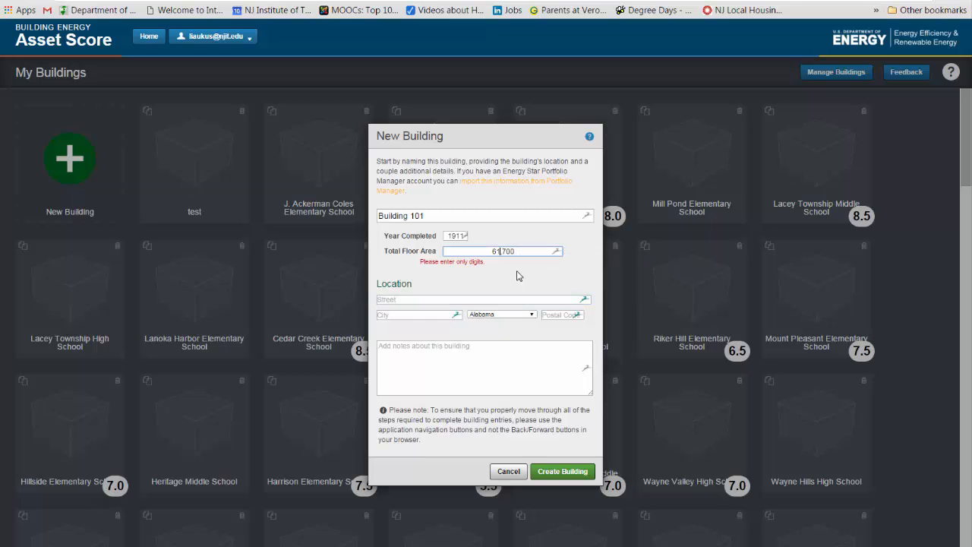
key("Delete")
key("Tab")
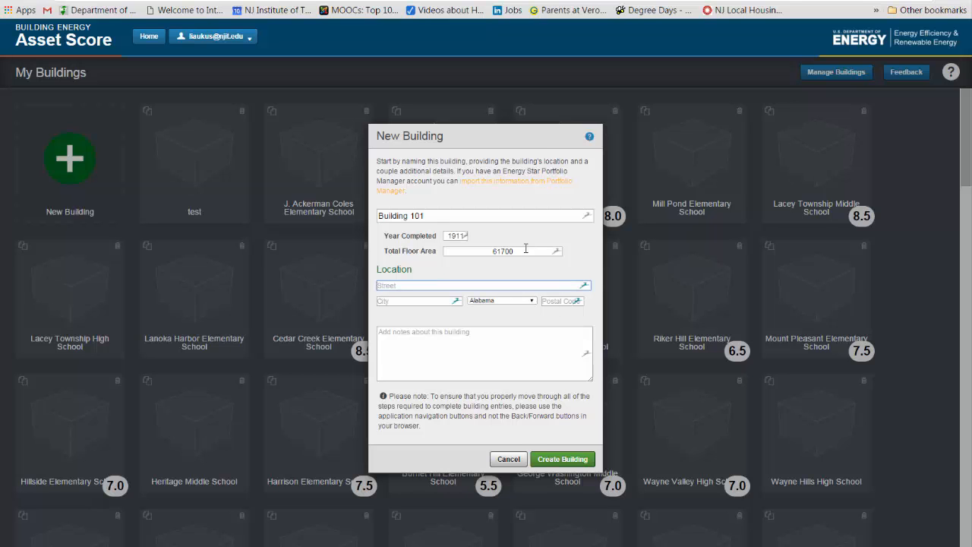
- Fill in the building's street address, city and postal code from the entry document, with Pennsylvania as the state
type("4747 S. Broad Street")
left_click(446, 301)
type("Philadelphia")
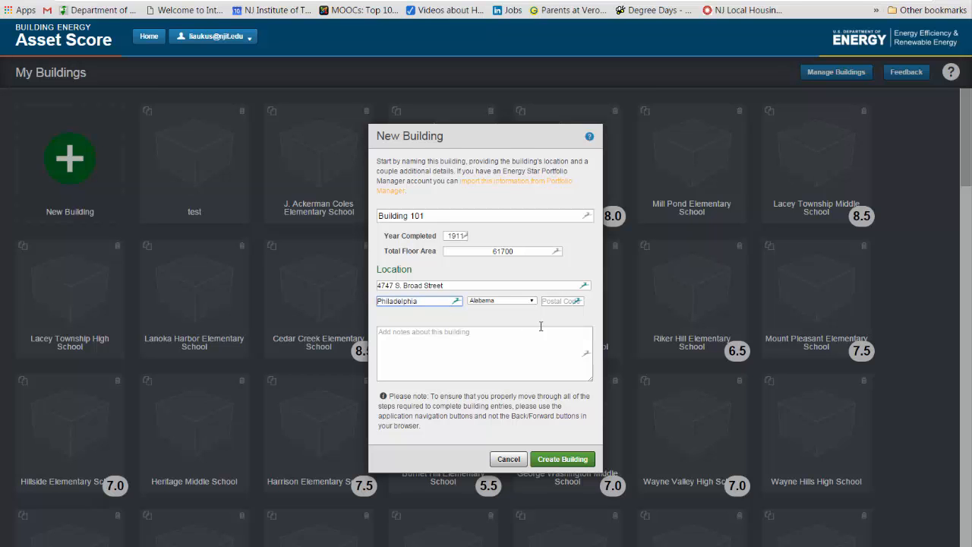
left_click(535, 302)
left_click_drag(535, 334, 534, 400)
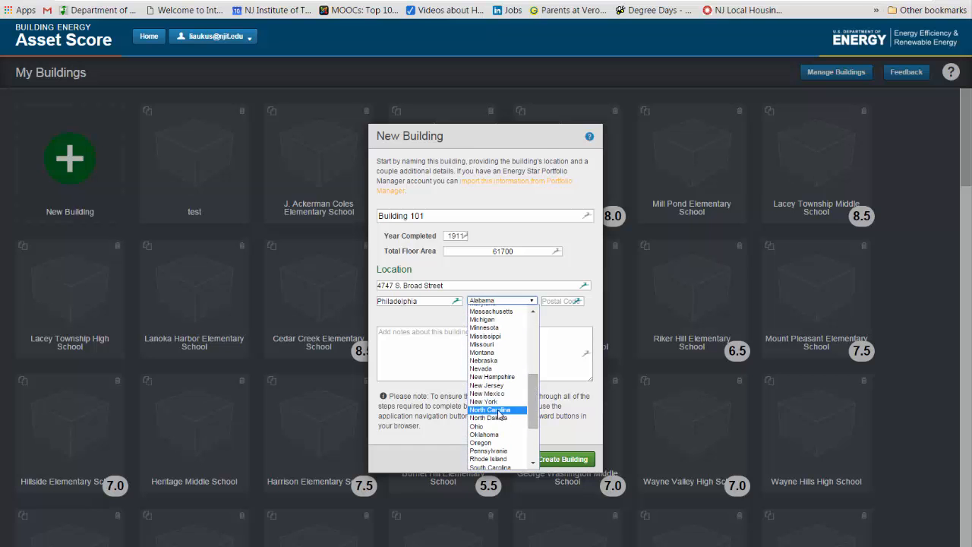
left_click(492, 451)
left_click(561, 302)
left_click(560, 301)
type("19113")
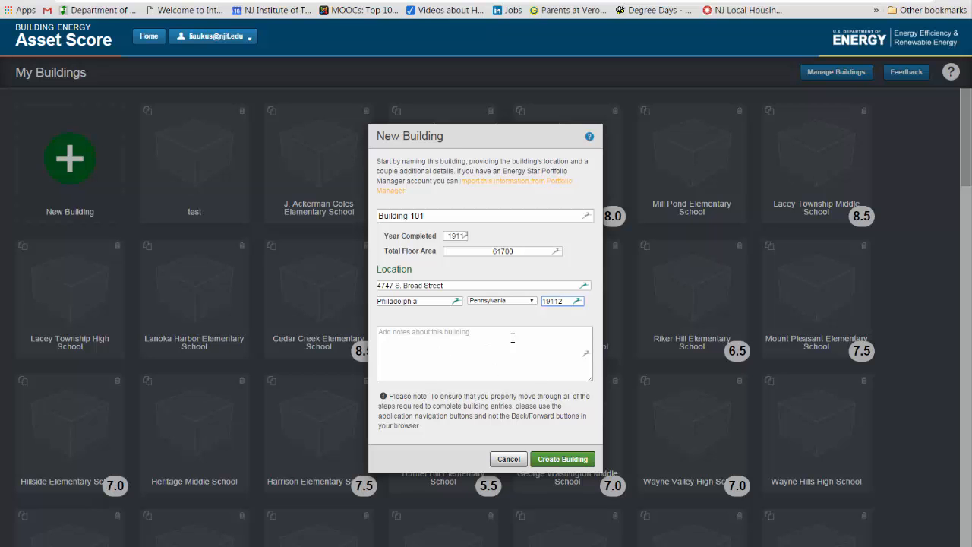
- Create the building and choose the full report Asset Score input mode for it
left_click(555, 460)
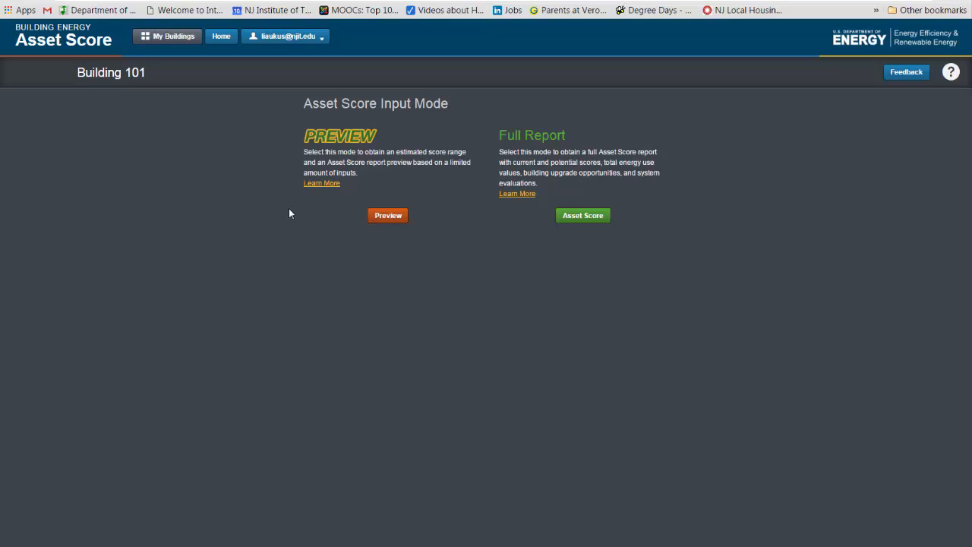
left_click(581, 216)
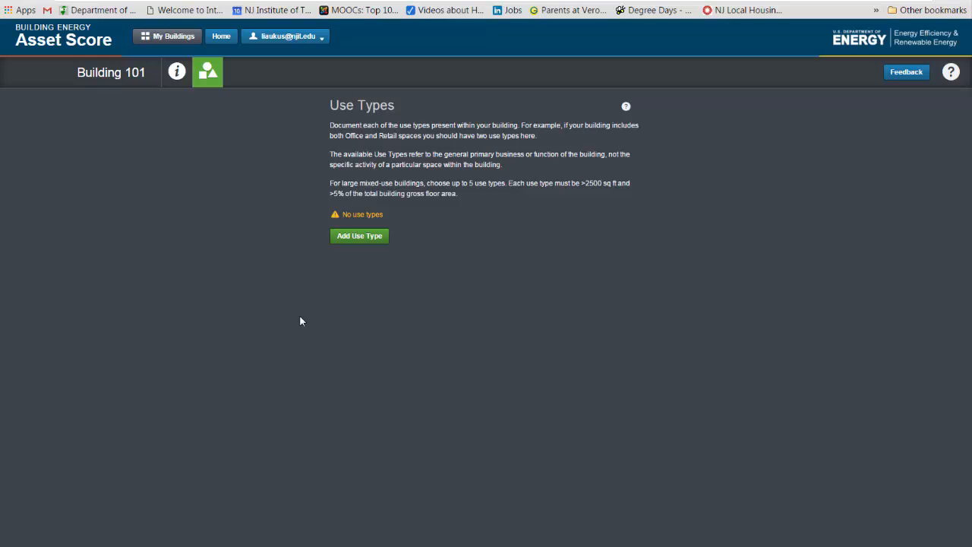
- Add the Office use type to the building and continue to the roofs, skylights, walls, windows and floors page
left_click(370, 237)
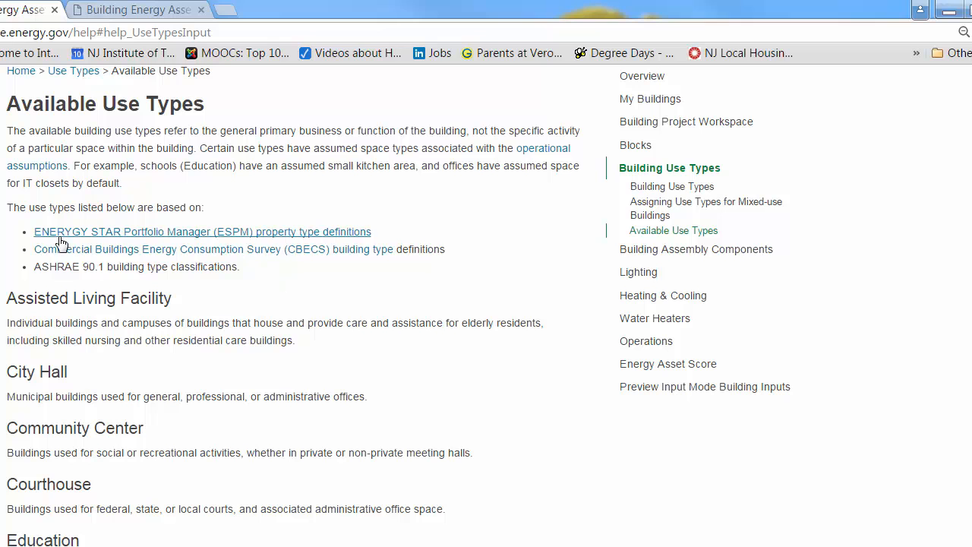
left_click(54, 10)
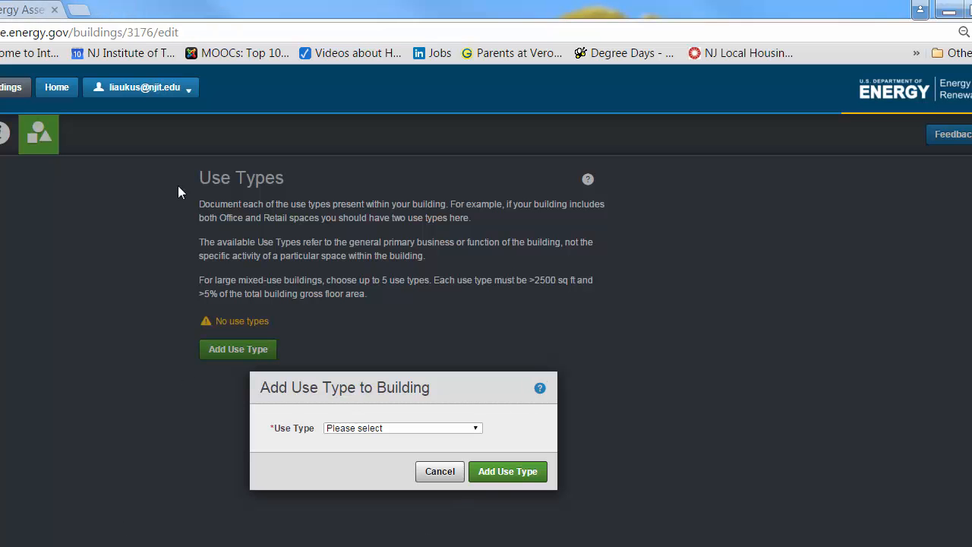
left_click(474, 428)
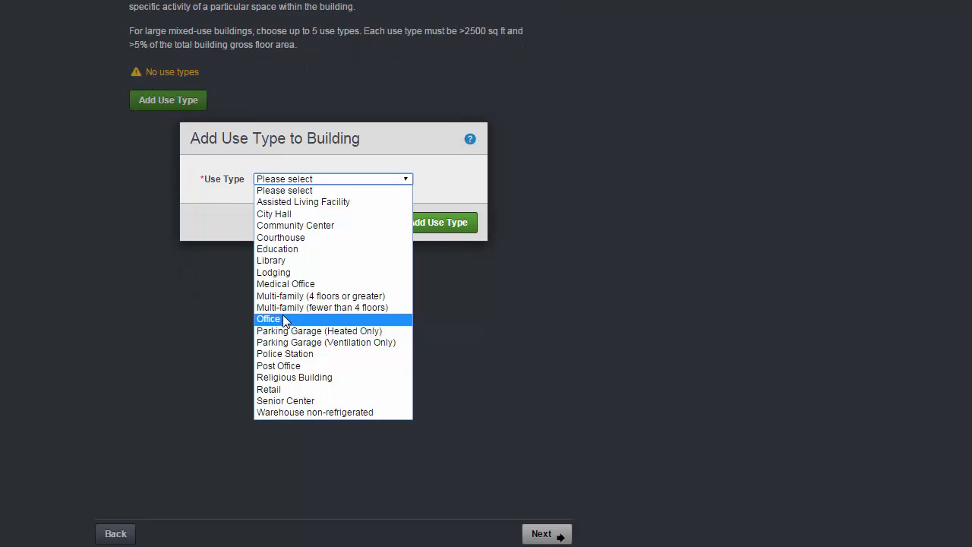
left_click(403, 546)
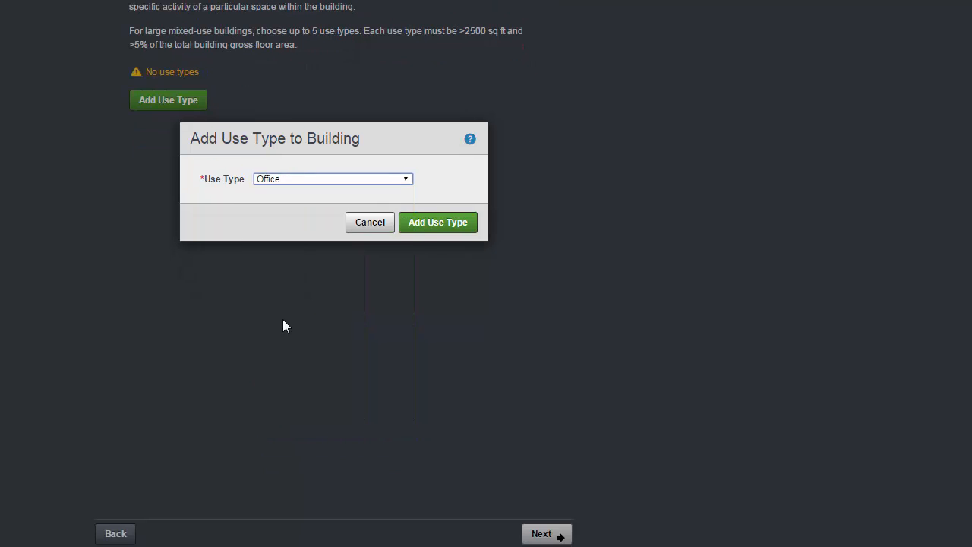
left_click(428, 224)
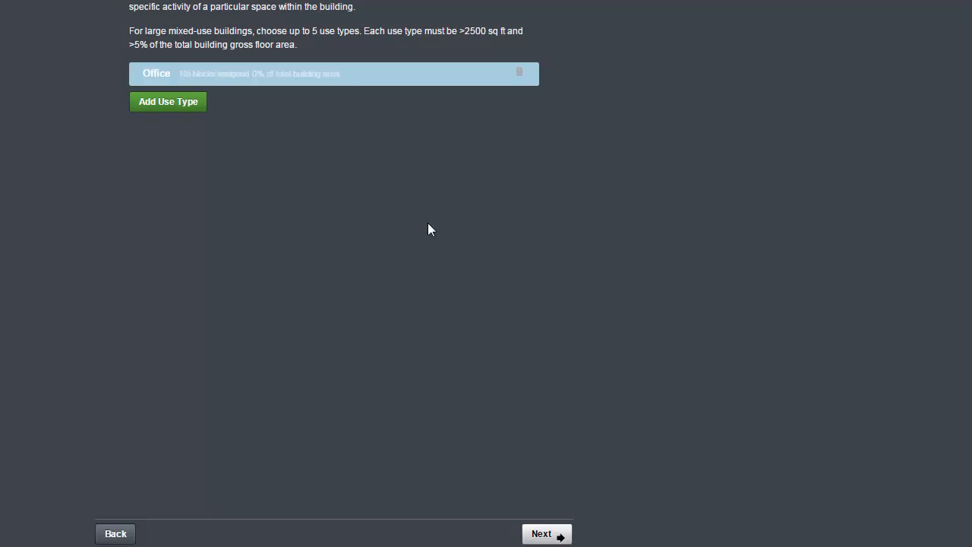
left_click(556, 534)
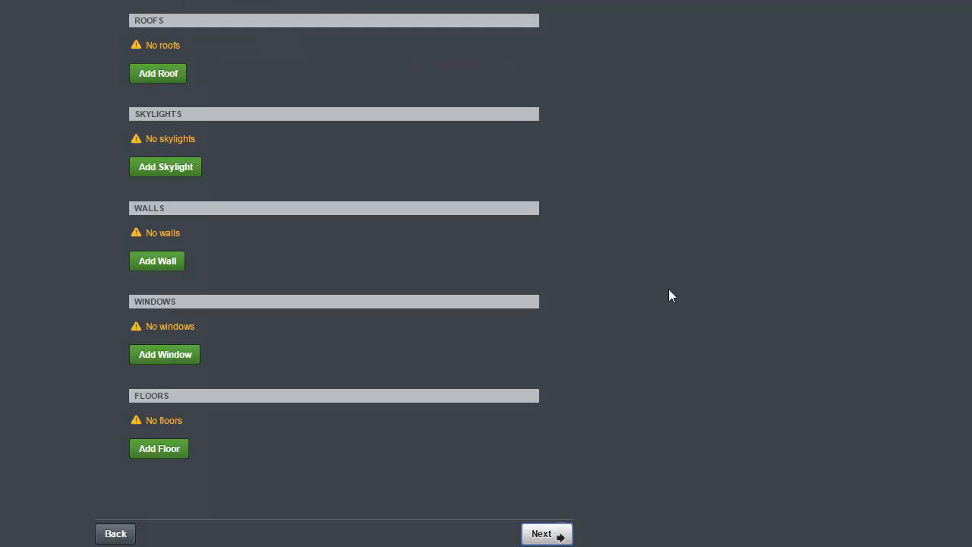